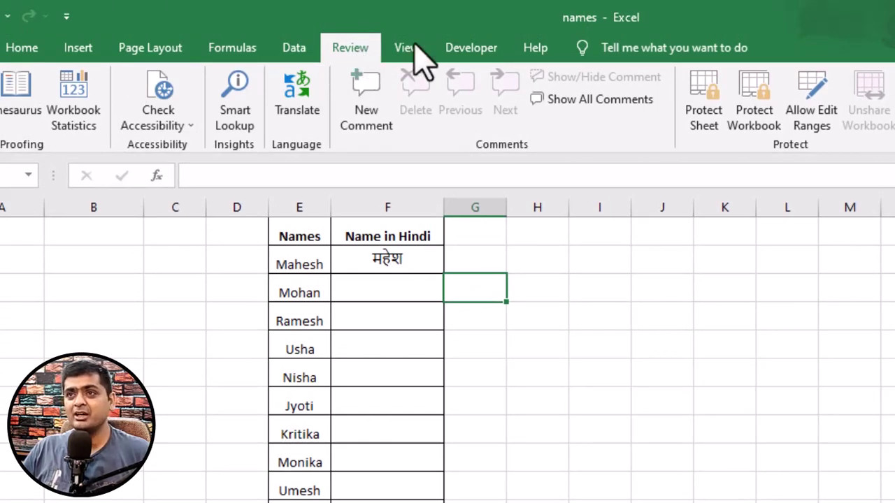
Step: Translate Mohan with Excel's Translator pane and paste मोहन into F3 beside it
left_click(297, 111)
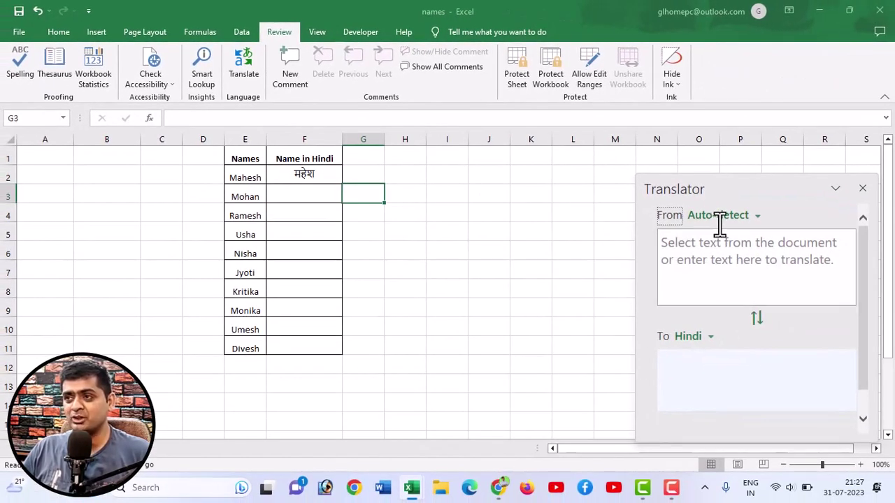
left_click(683, 238)
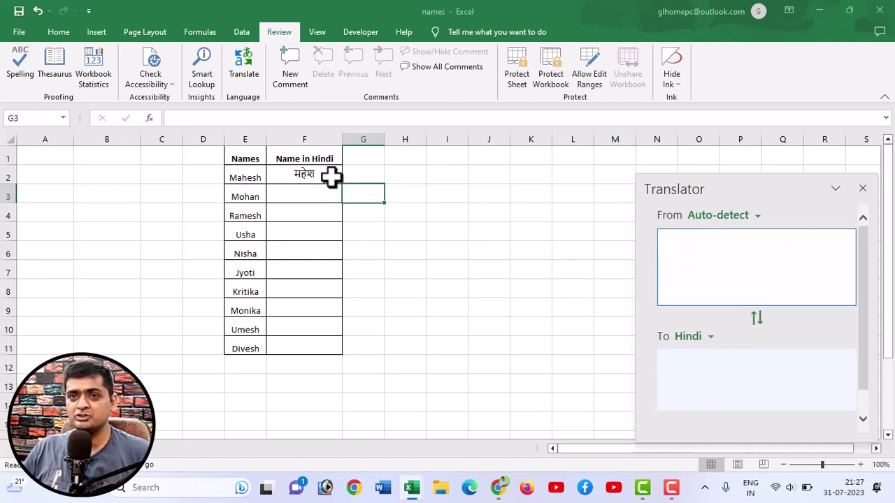
left_click(251, 195)
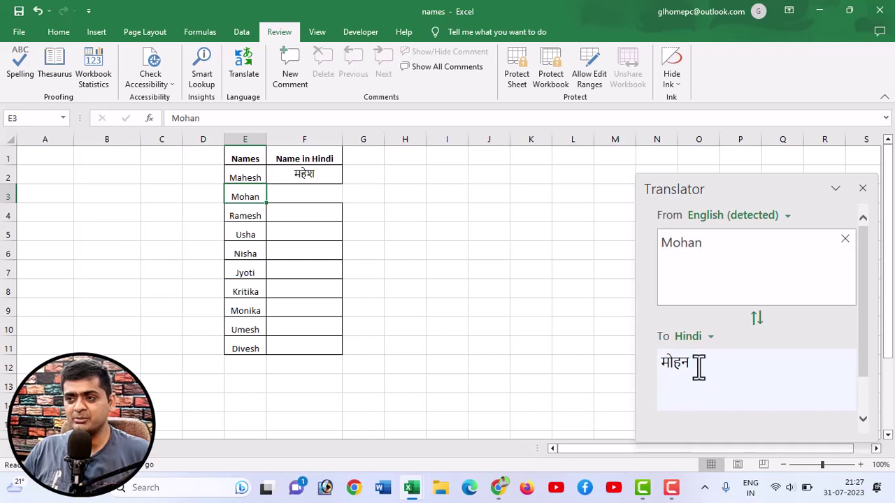
left_click_drag(699, 366, 659, 362)
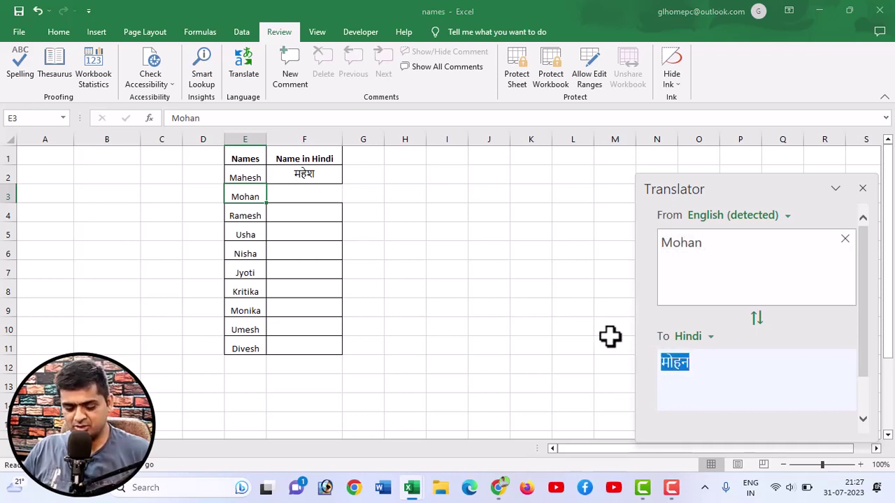
left_click(308, 200)
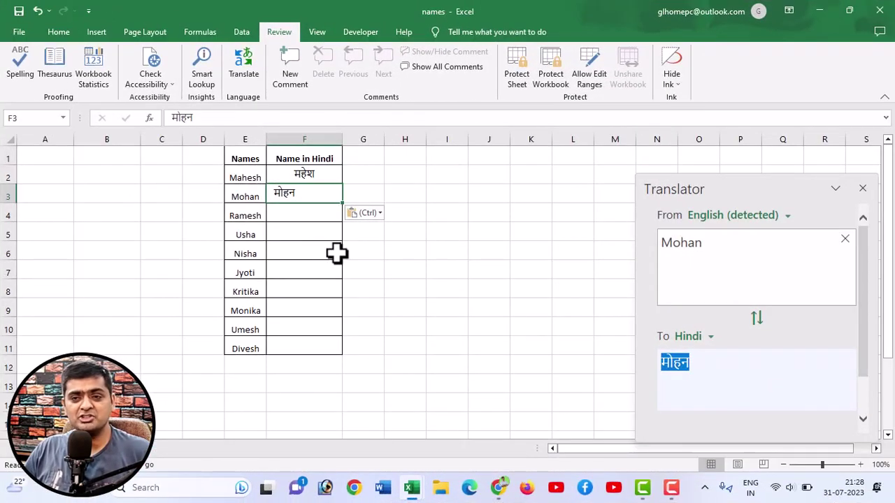
Step: In Chrome, create a blank Untitled spreadsheet via the Google apps grid's Sheets app
left_click(499, 488)
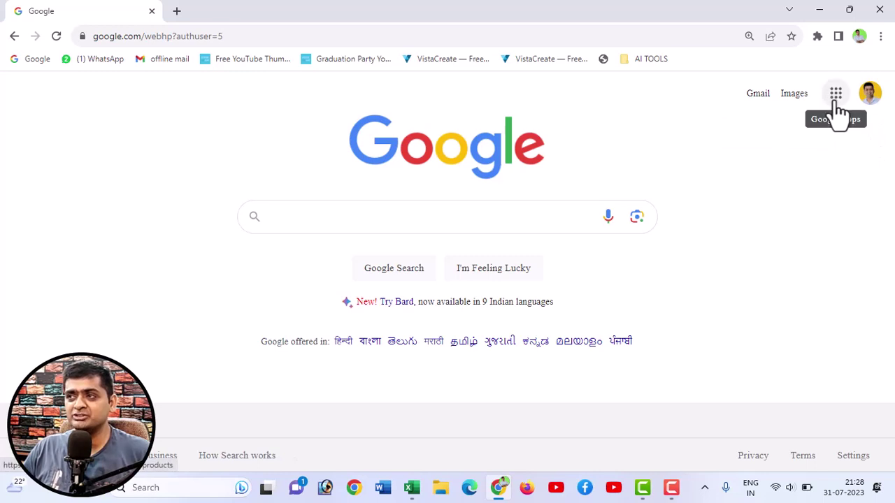
left_click(836, 106)
scroll(752, 242, "down", 2)
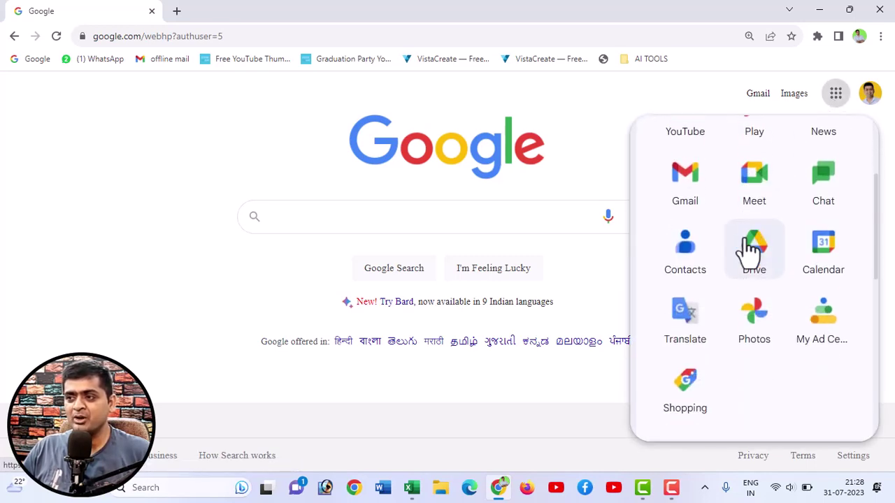
scroll(745, 279, "down", 3)
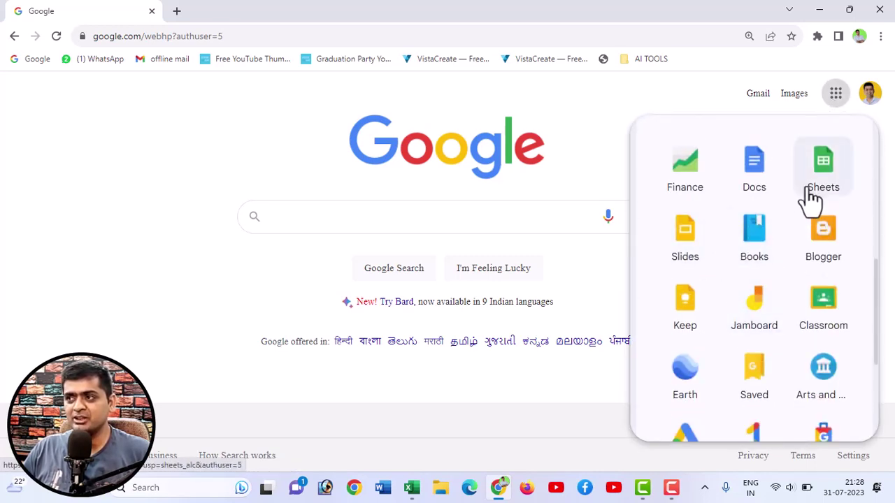
left_click(809, 192)
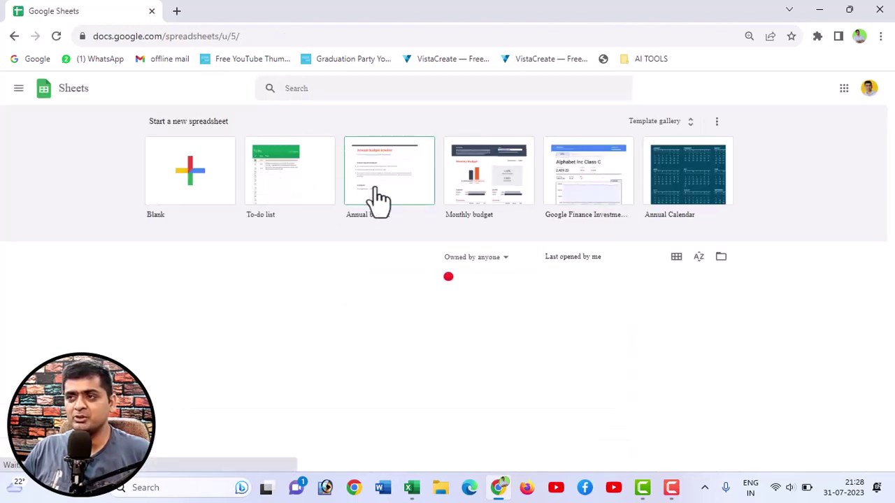
left_click(193, 172)
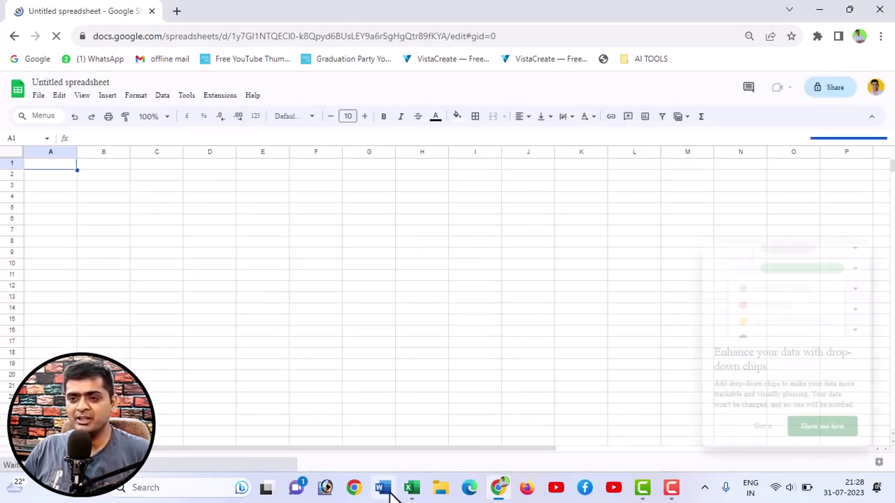
left_click(411, 489)
Step: Copy the ten English names, Mahesh through Divesh, from Excel's E2:E11
left_click(443, 449)
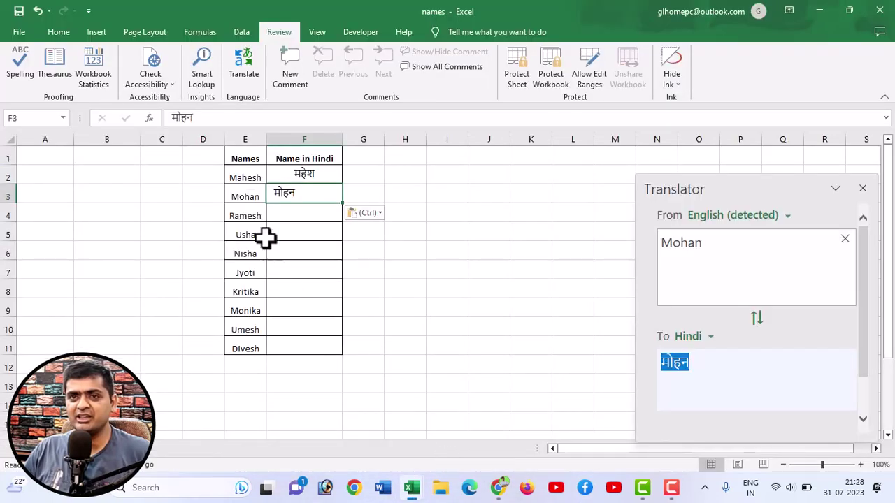
left_click_drag(244, 179, 248, 351)
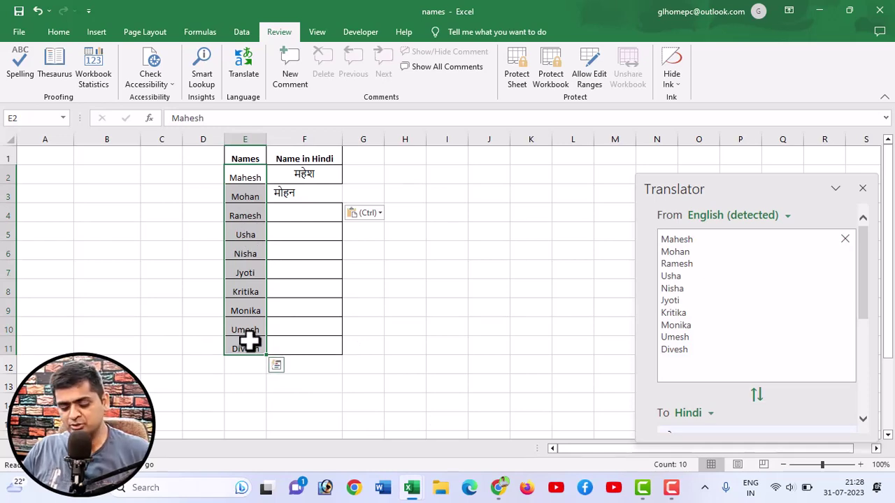
key("ctrl+c")
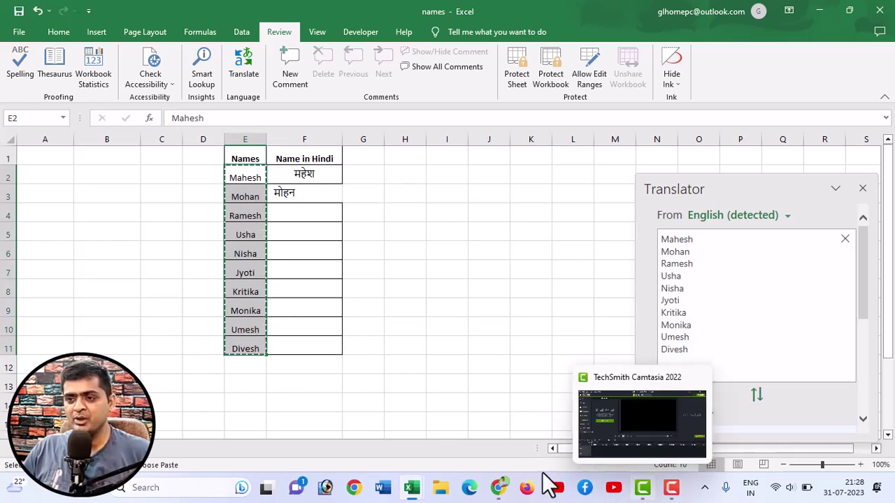
Step: Paste the ten English names into D1:D10 of the new Google spreadsheet
left_click(496, 489)
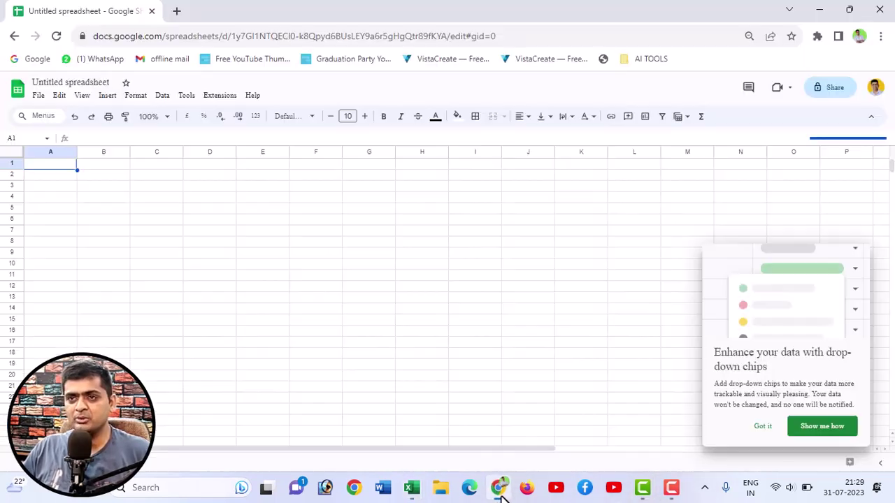
left_click(205, 165)
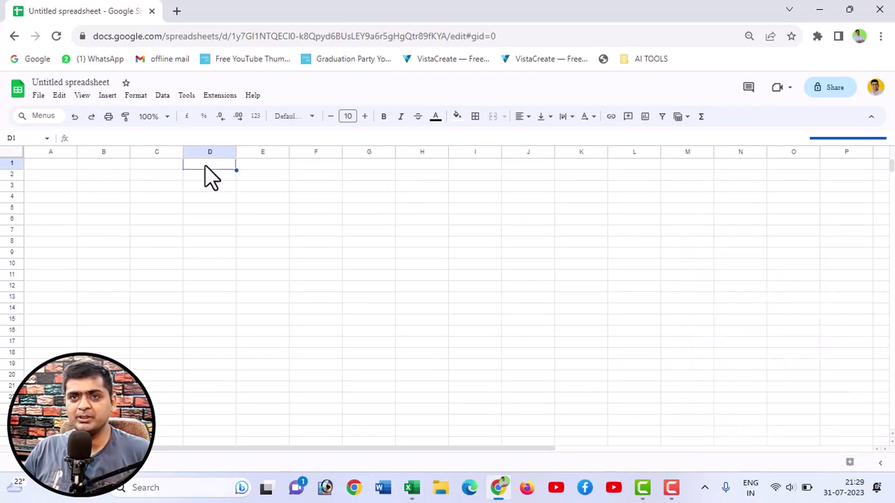
key("ctrl+v")
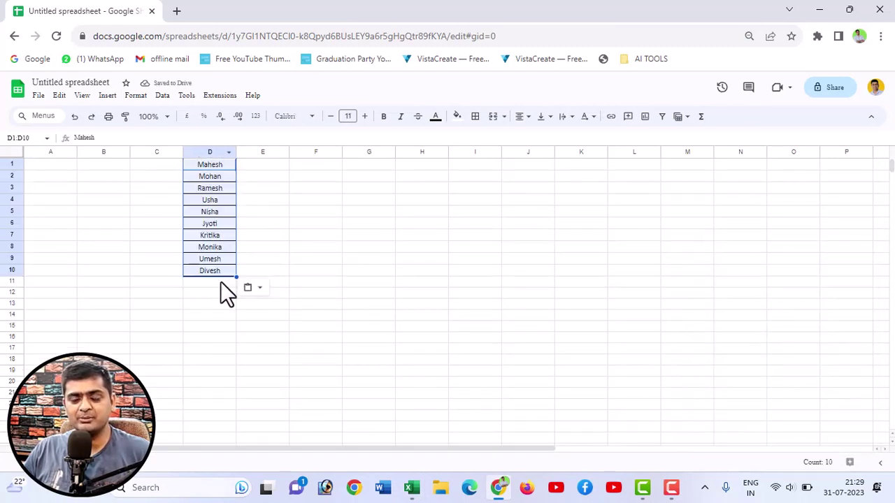
Step: Type =GOOGLETRANSLATE(D1,"en","hi") into cell E1
left_click(249, 165)
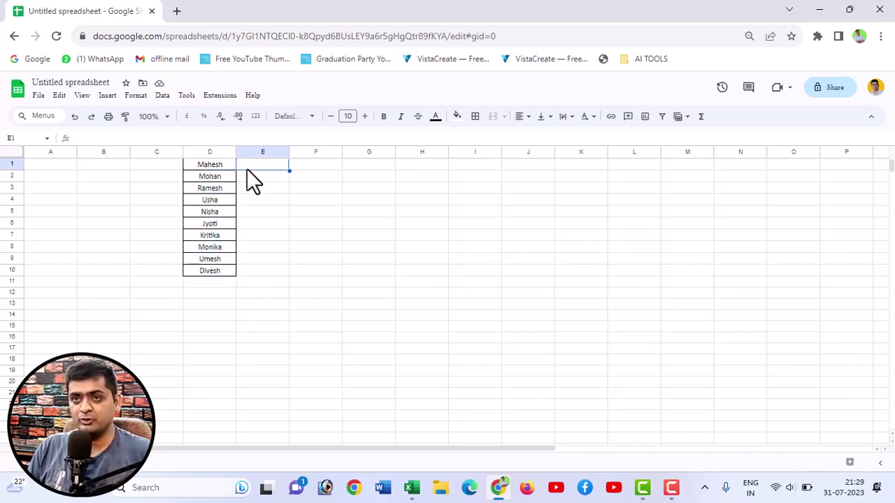
type("=")
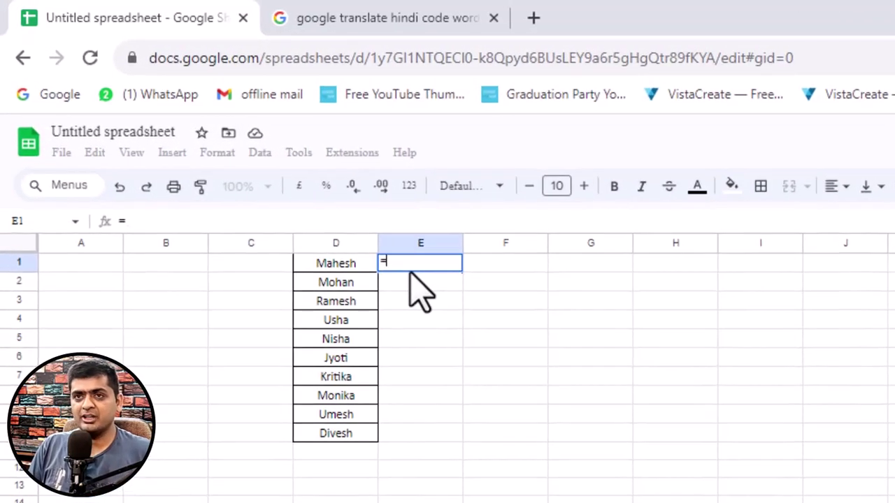
type("googletran")
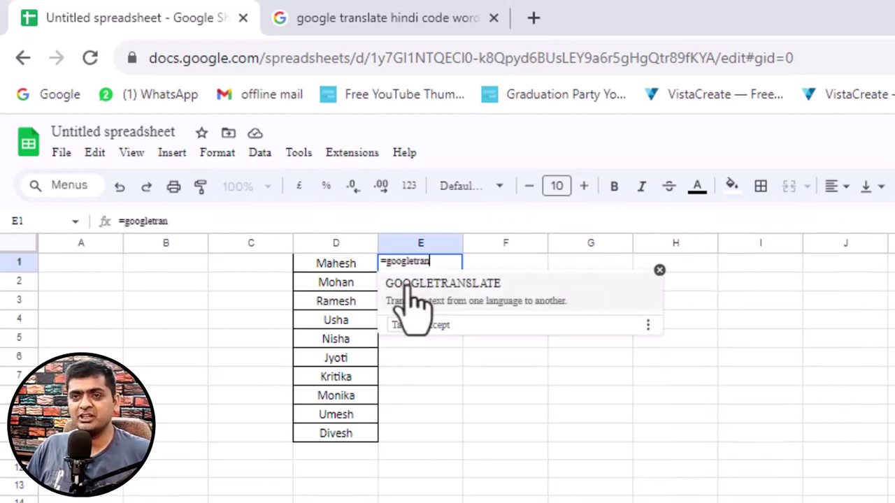
left_click(481, 308)
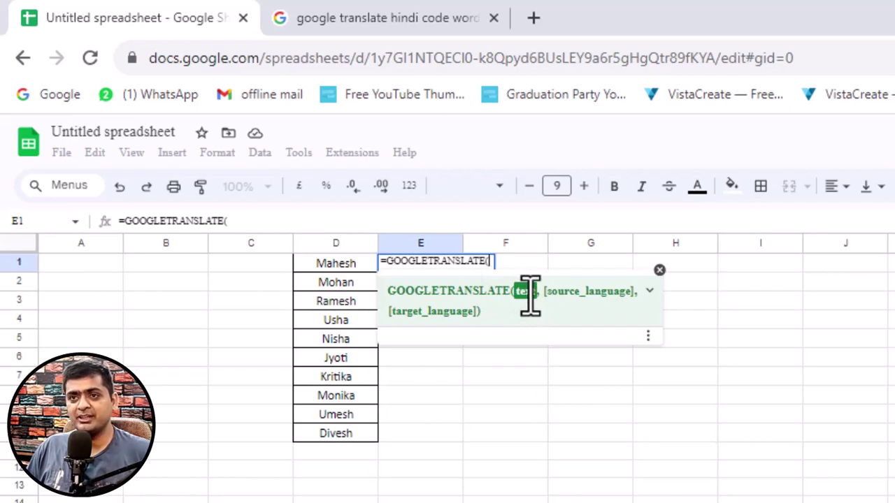
left_click(325, 268)
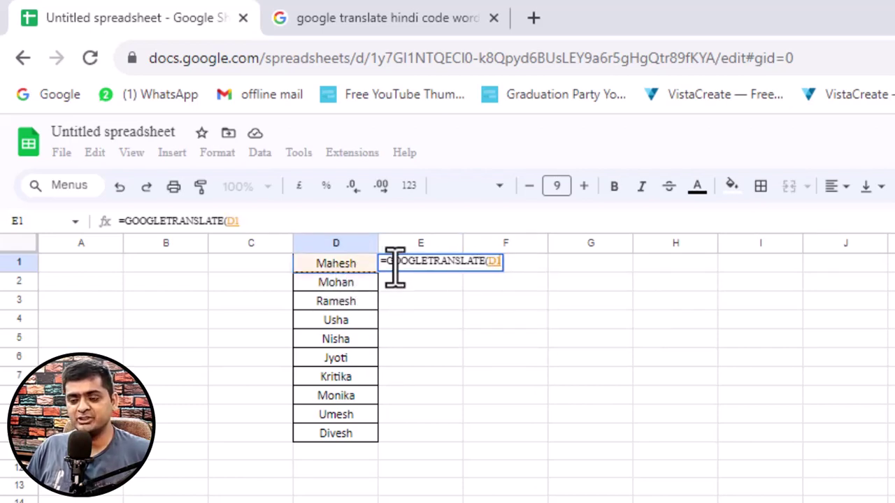
type(",")
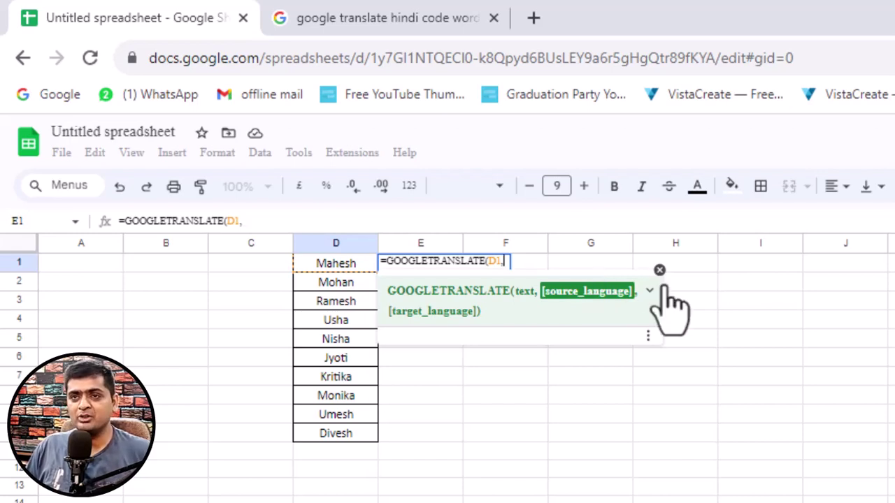
type("\"en")
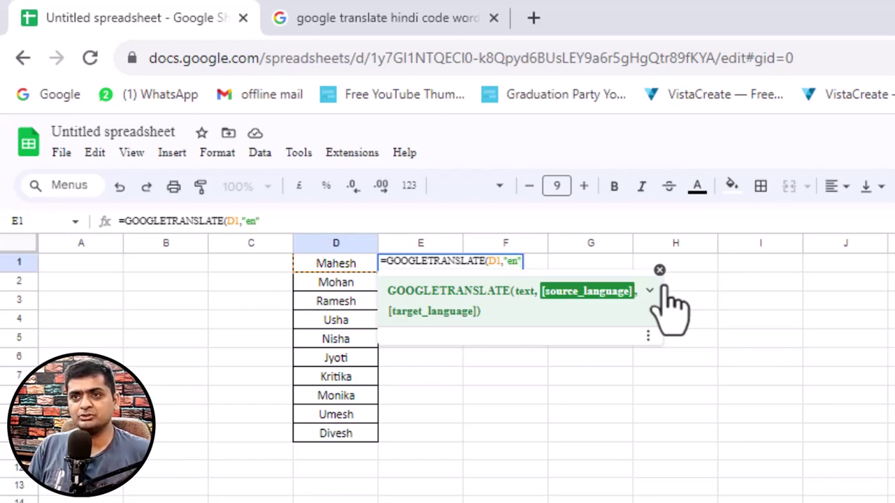
type(",")
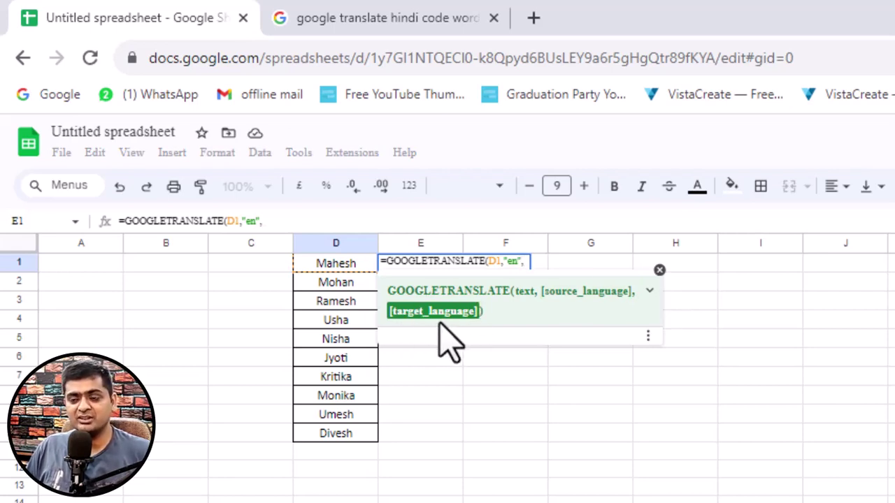
type("\"hi")
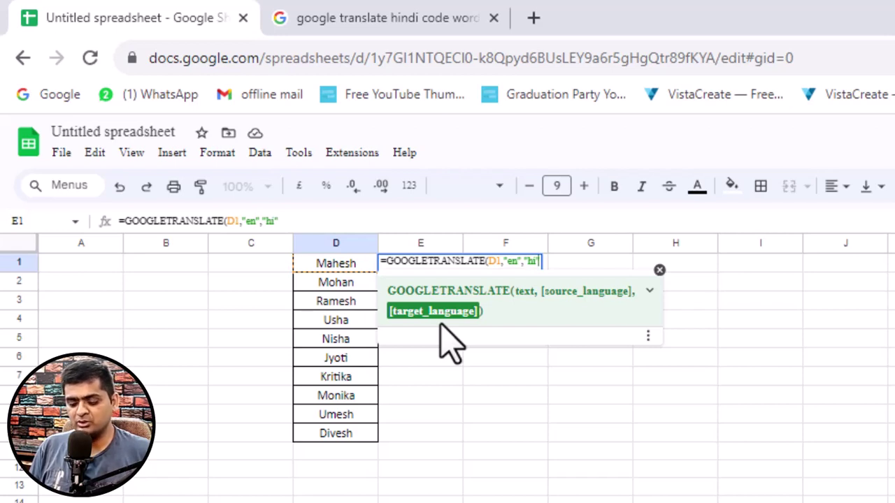
Step: Commit the GOOGLETRANSLATE formula in E1 and fill it down to E10
type(")")
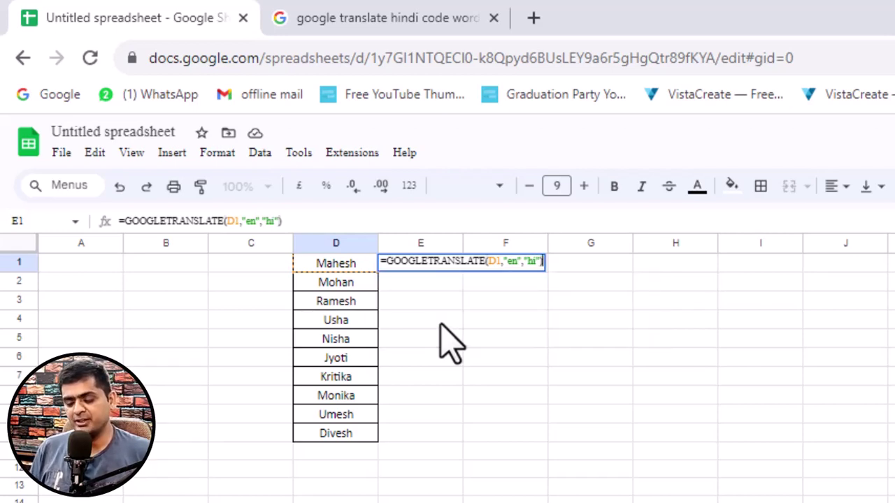
key("Return")
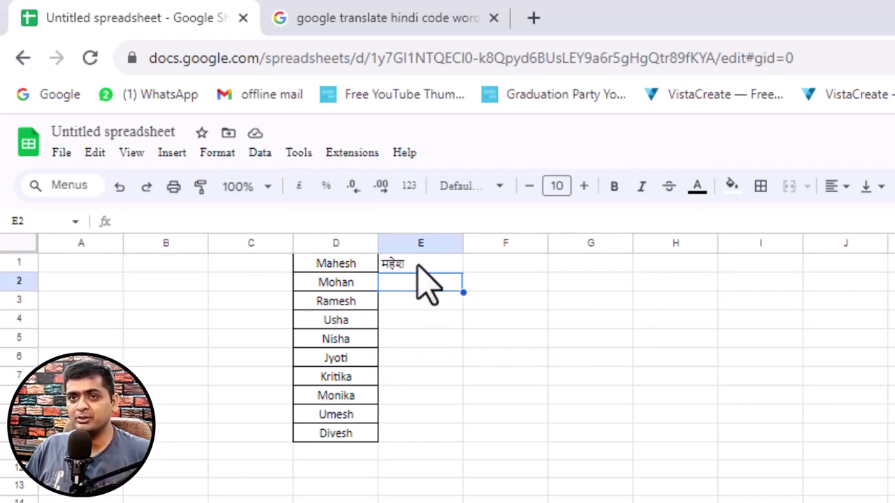
left_click(417, 265)
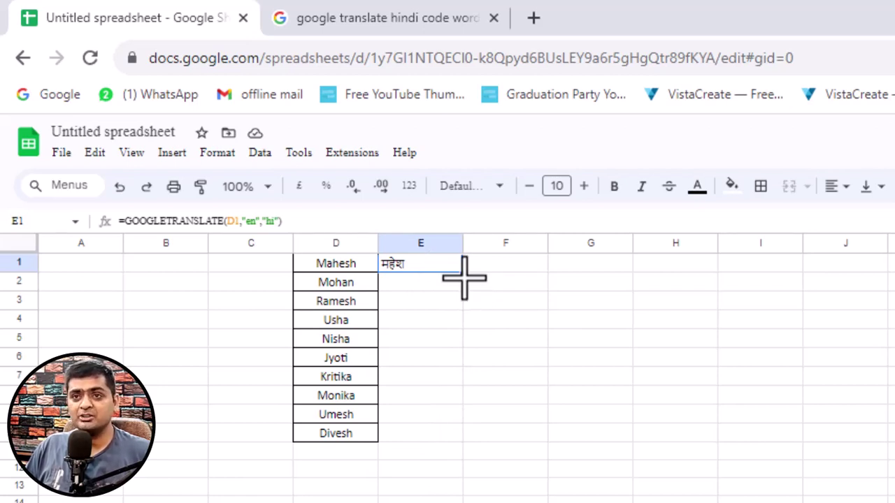
left_click_drag(463, 278, 459, 436)
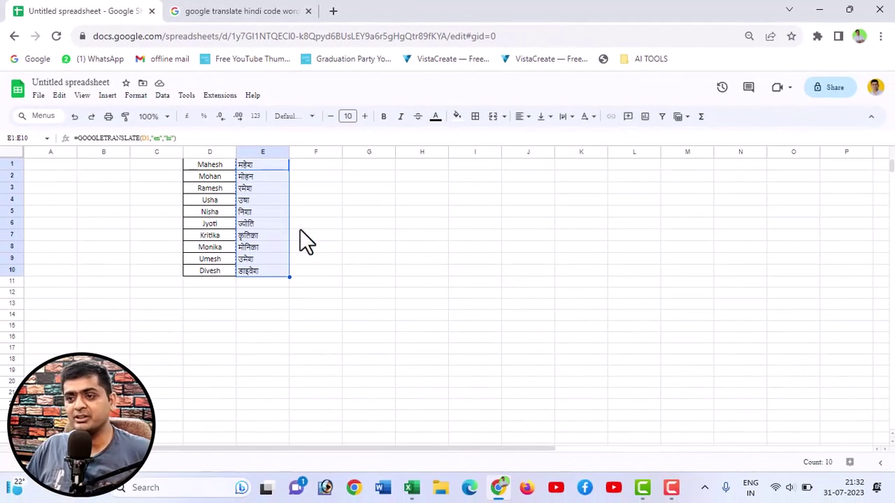
left_click(418, 495)
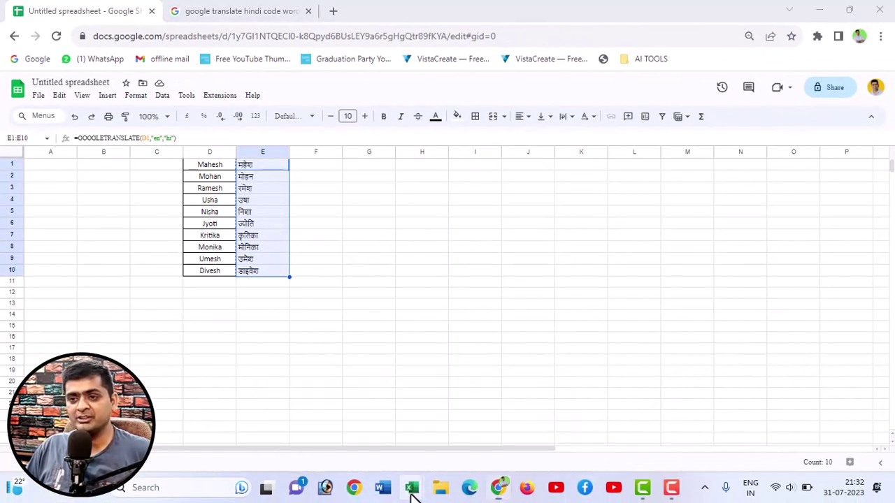
Step: In Excel, delete the two Hindi names in F2:F3, then select F2:F11
left_click(444, 451)
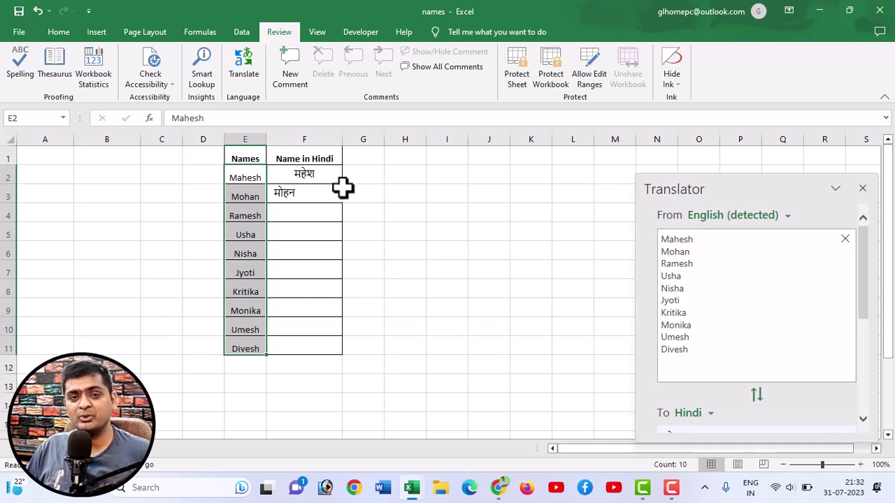
left_click_drag(320, 177, 319, 195)
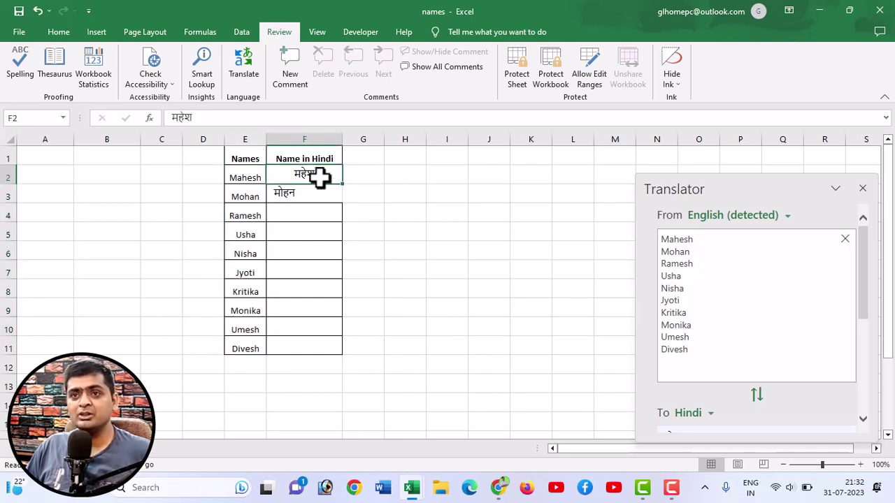
left_click(325, 212)
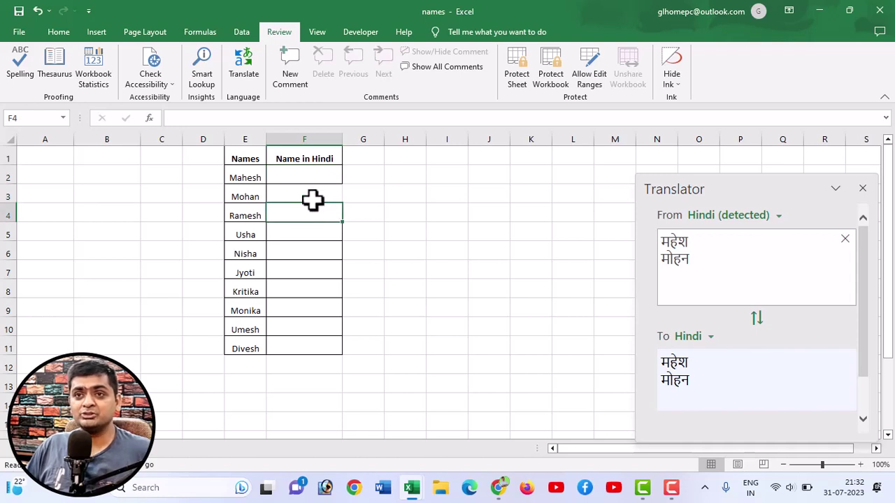
left_click_drag(303, 178, 303, 348)
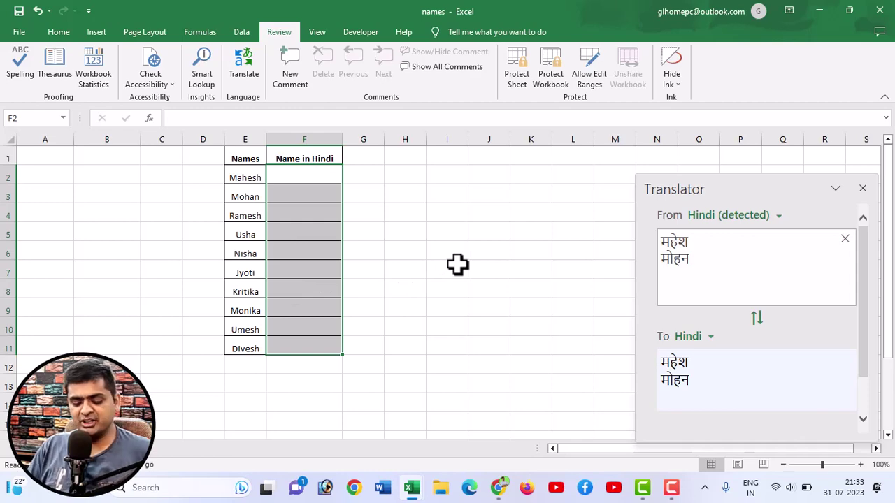
Step: Paste Special the ten Hindi names into F2:F11 as Unicode Text
key("ctrl+alt+v")
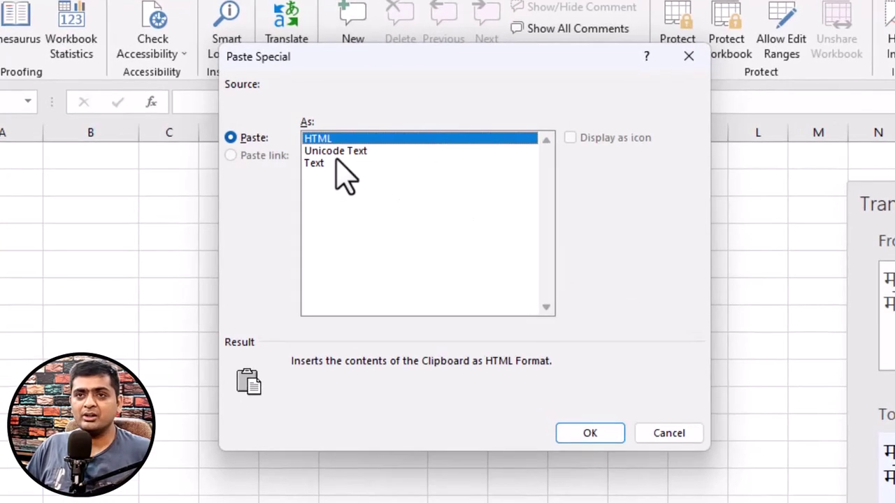
left_click(336, 152)
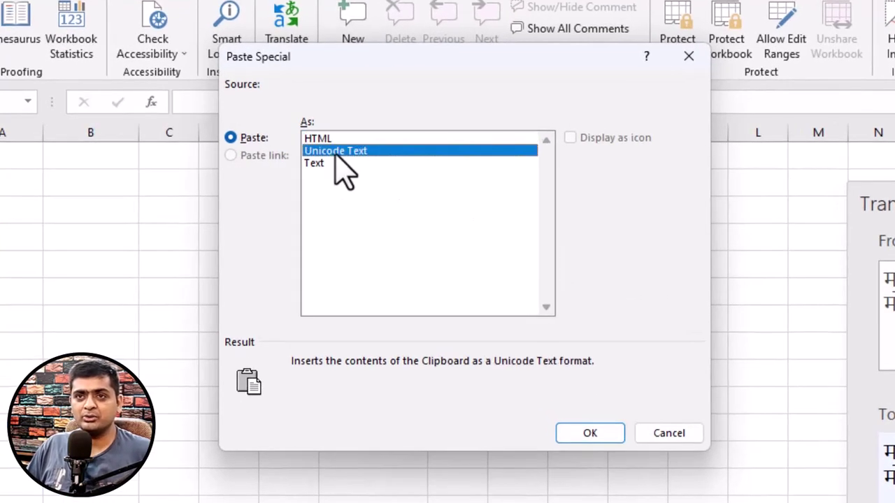
left_click(590, 433)
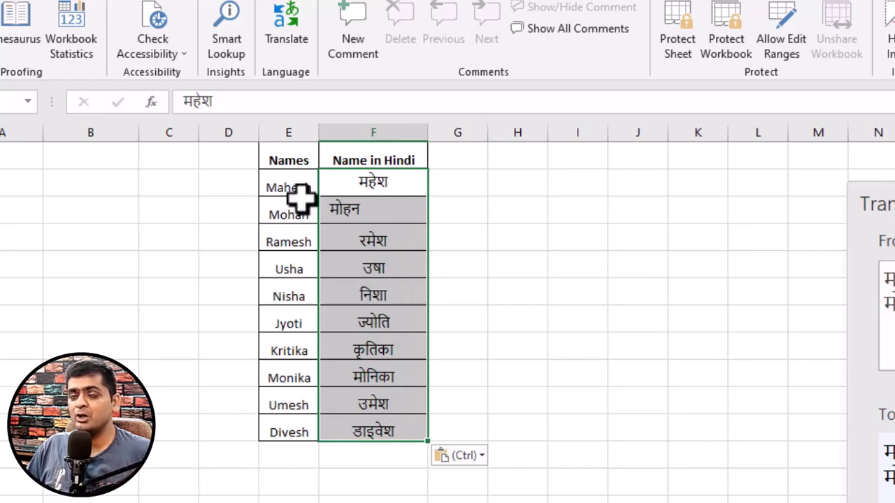
Step: Center the Hindi names horizontally in their cells
left_click(59, 31)
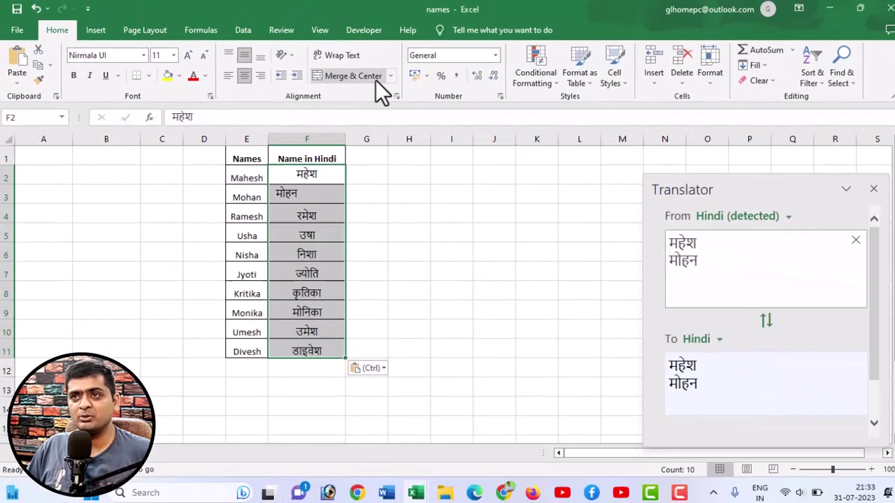
left_click(243, 78)
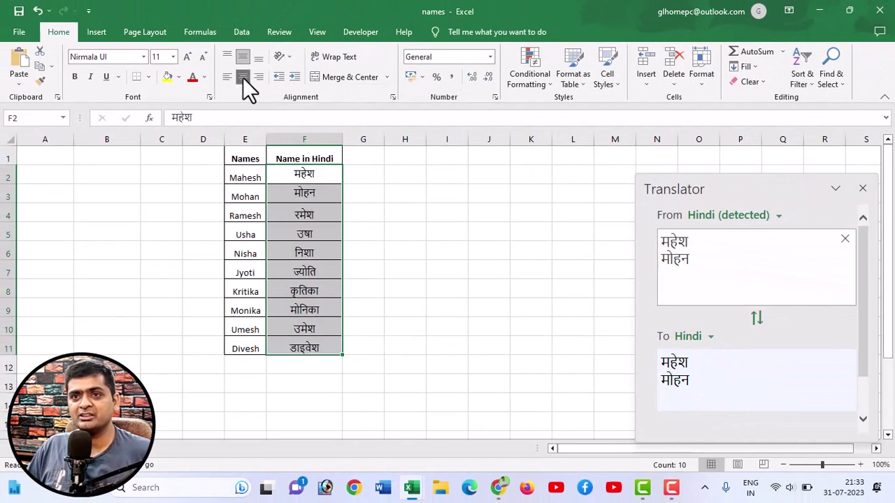
left_click(386, 188)
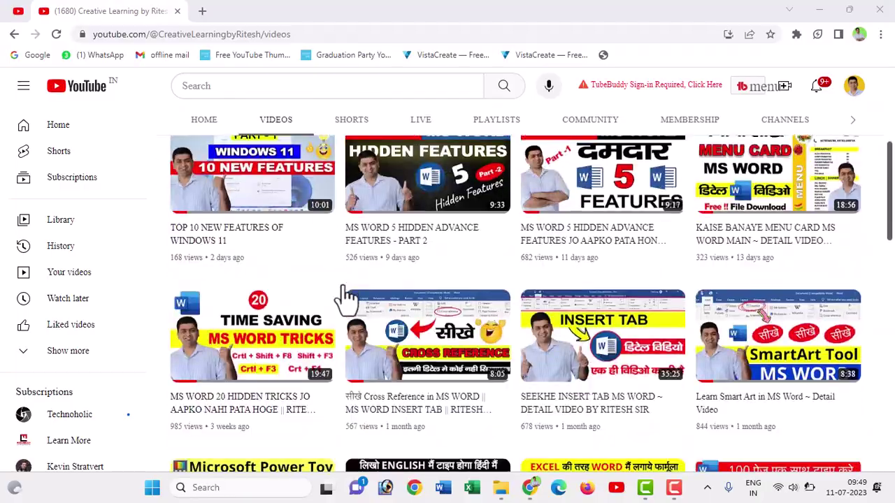
scroll(339, 295, "down", 5)
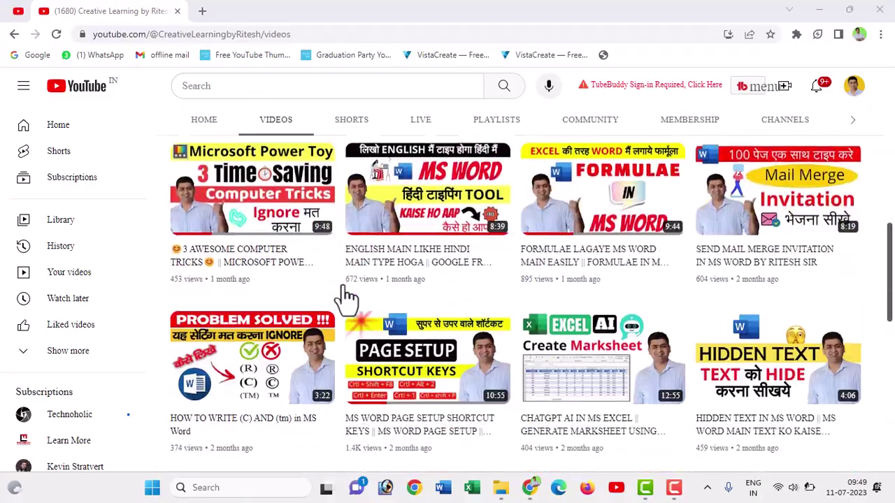
scroll(348, 293, "down", 2)
scroll(348, 294, "down", 3)
scroll(346, 295, "down", 3)
scroll(345, 293, "down", 2)
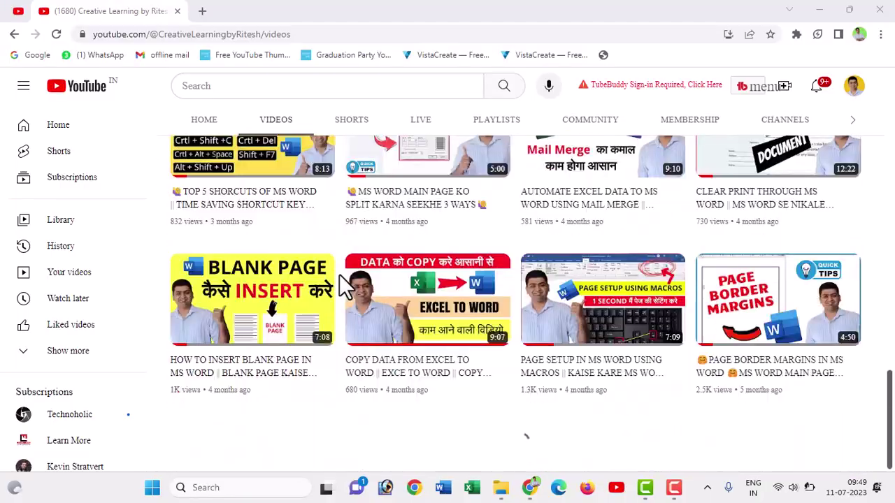
scroll(339, 275, "down", 3)
scroll(339, 275, "down", 2)
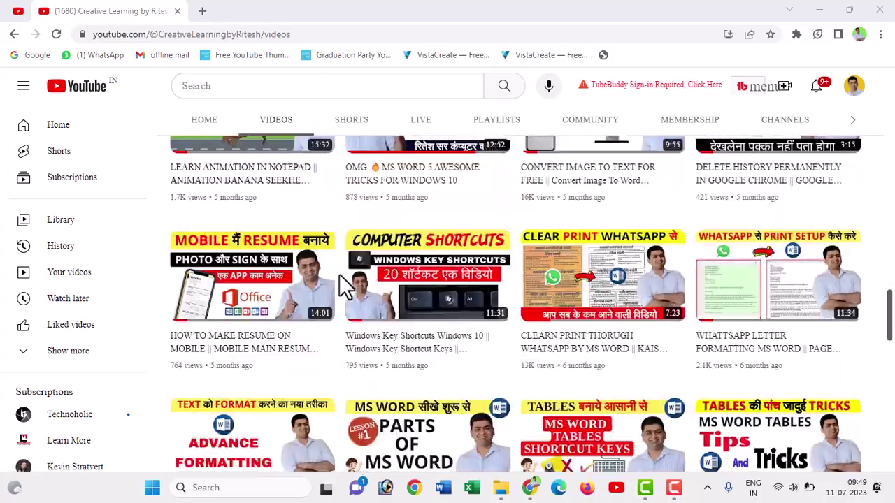
scroll(339, 275, "up", 5)
scroll(339, 274, "up", 3)
scroll(339, 274, "up", 3)
scroll(339, 274, "up", 3)
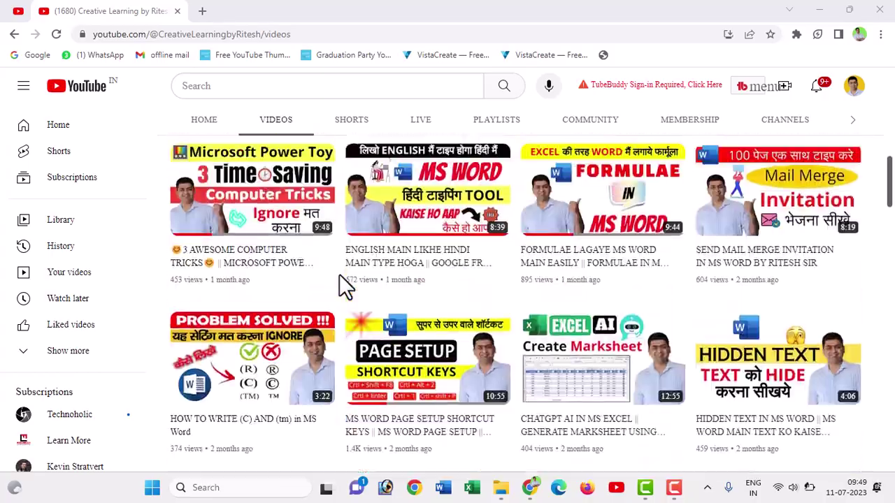